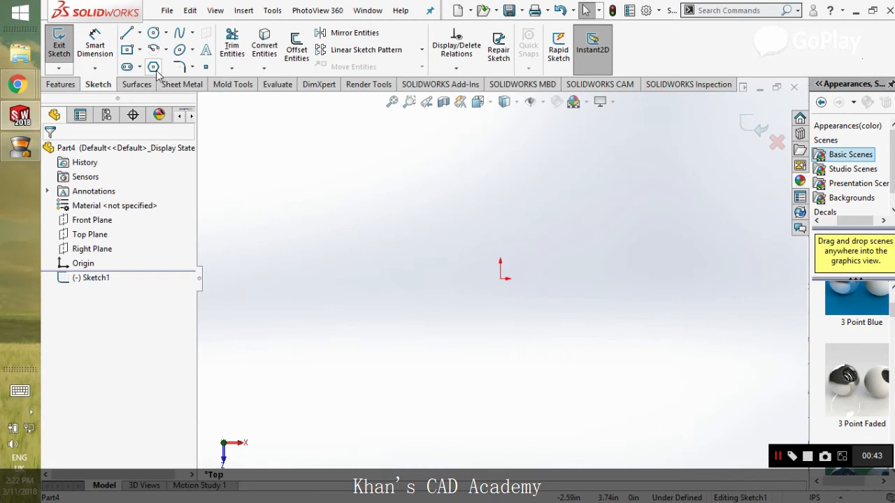
- Sketch a center rectangle from the origin on the Top Plane, about 5.2 in tall
click(128, 48)
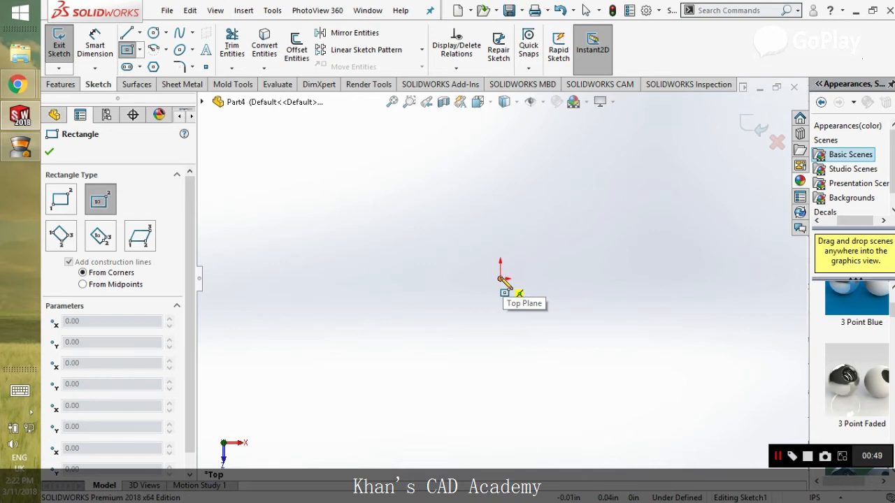
drag(500, 278, 602, 399)
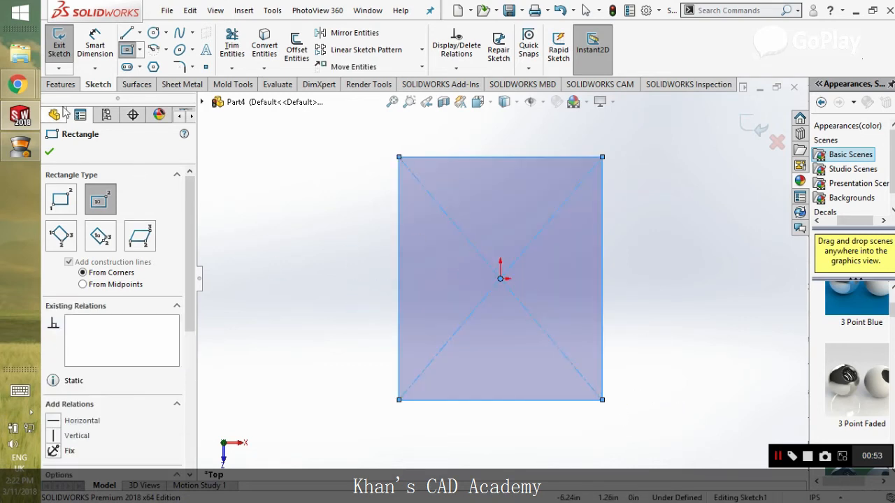
click(51, 152)
- Dimension the rectangle's height and width to 5 in each
click(95, 45)
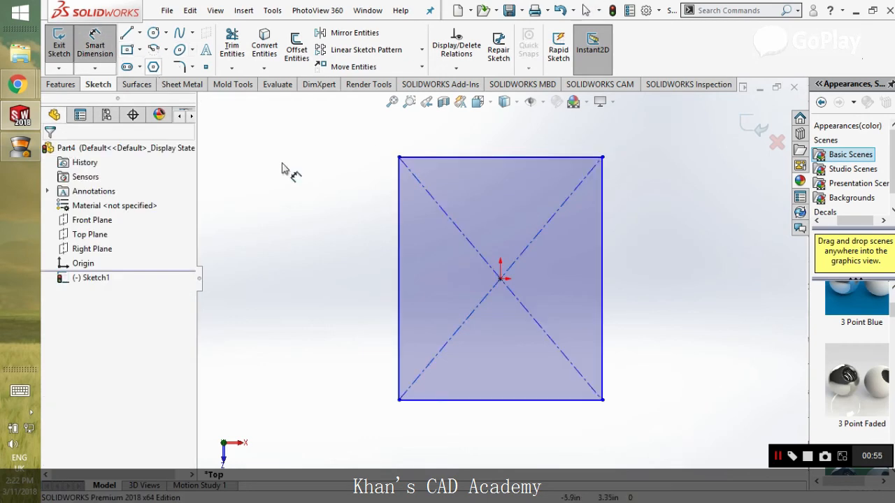
click(399, 240)
click(353, 249)
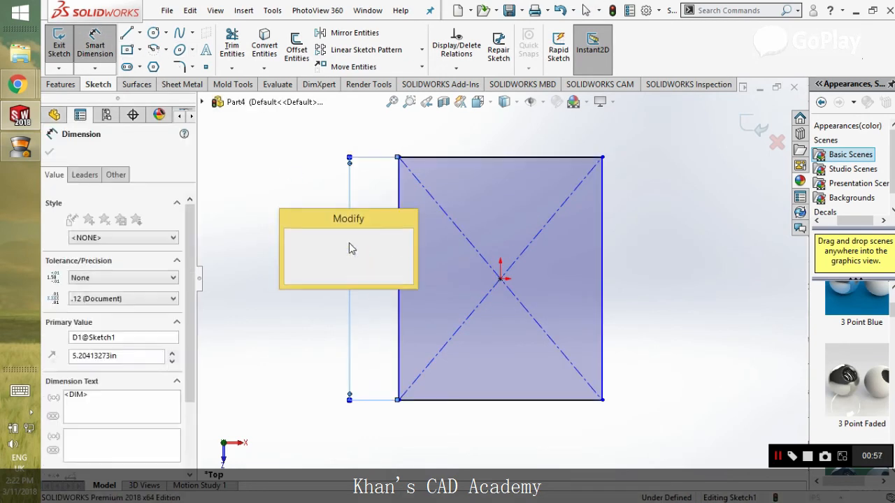
text(5)
key(Return)
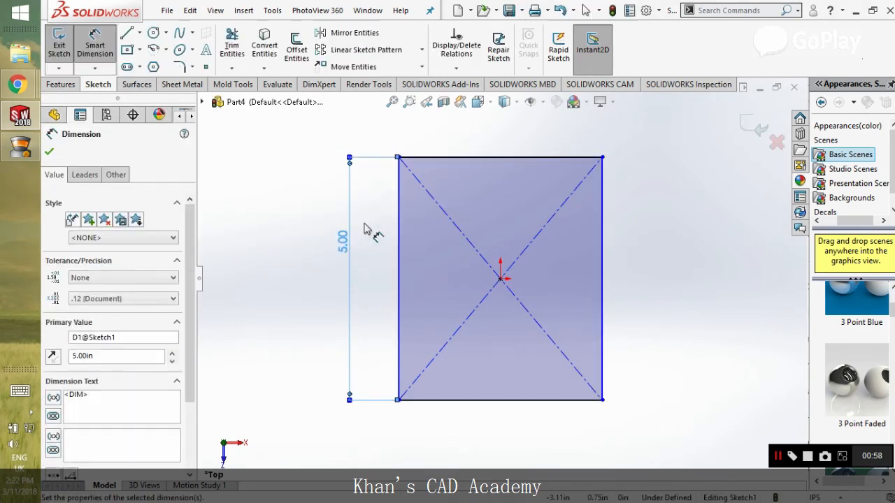
click(451, 158)
click(454, 140)
text(5)
key(Return)
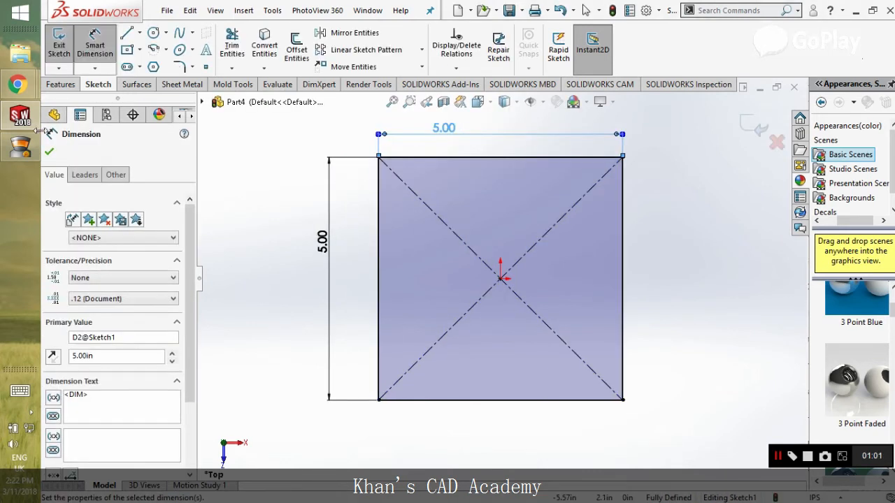
click(51, 152)
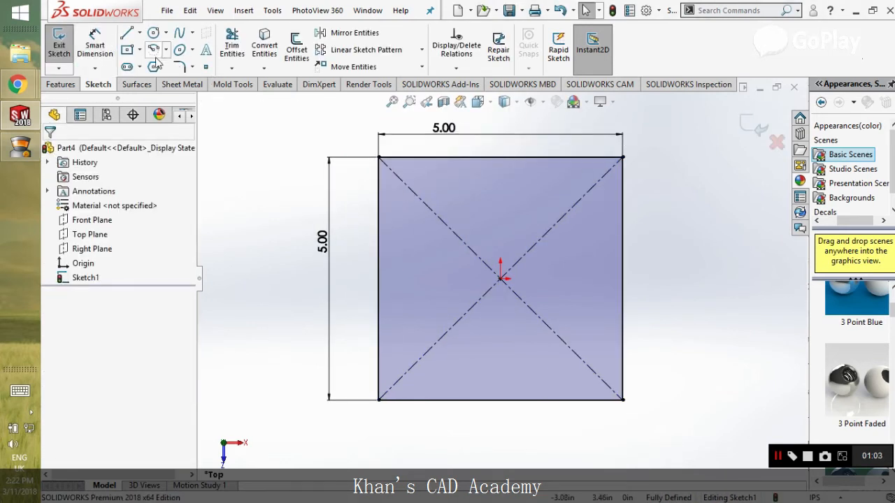
click(59, 49)
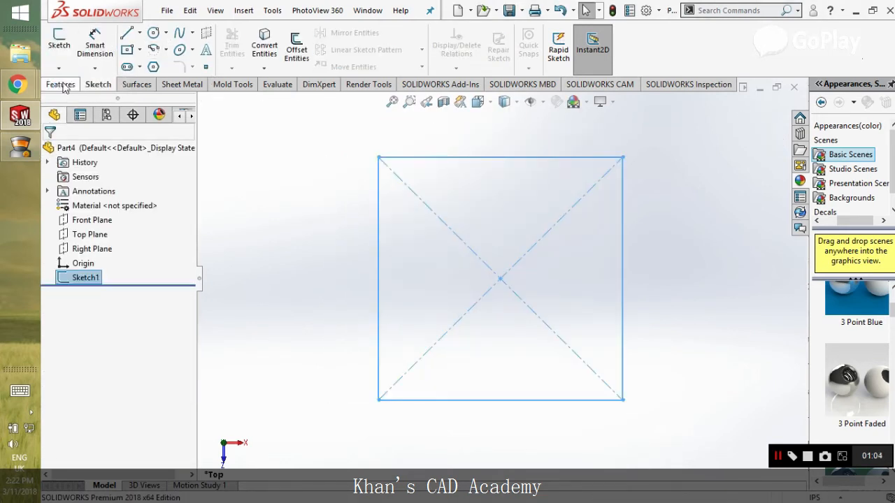
right_click(81, 279)
click(90, 219)
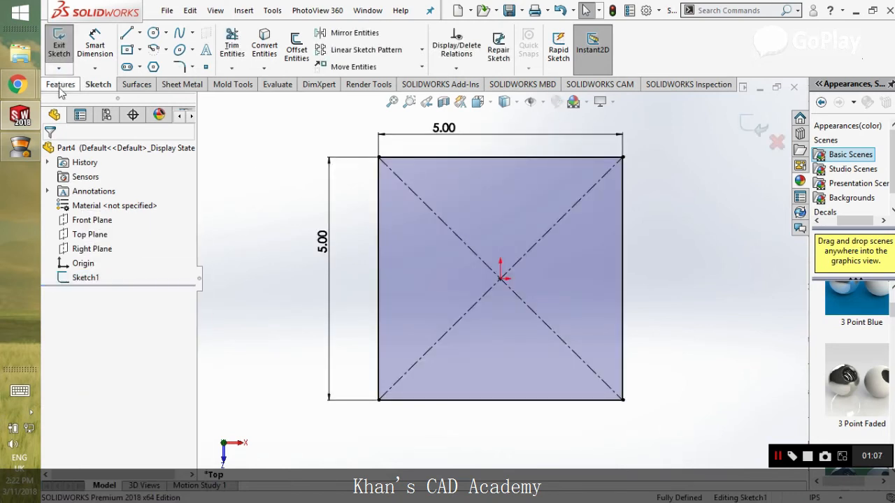
- Extrude the square sketch as a boss with a Blind depth of 2 in
click(61, 84)
click(65, 54)
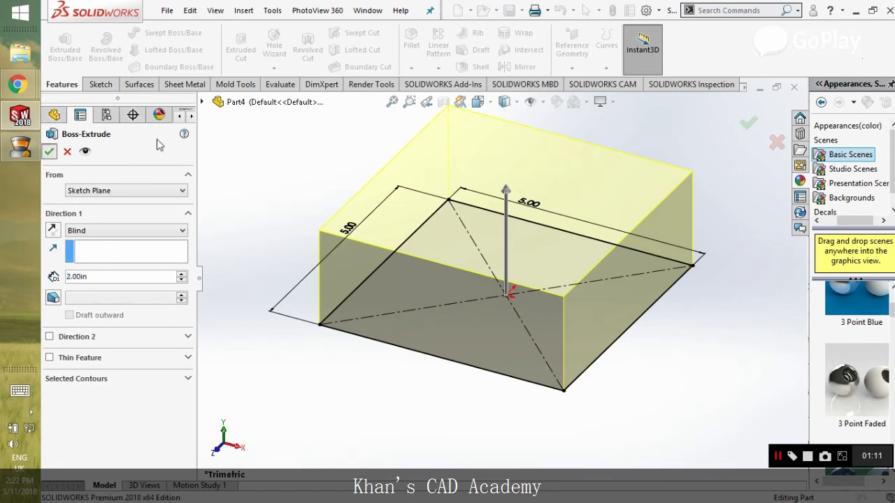
click(49, 151)
click(299, 179)
scroll(584, 205, up, 2)
scroll(435, 175, up, 1)
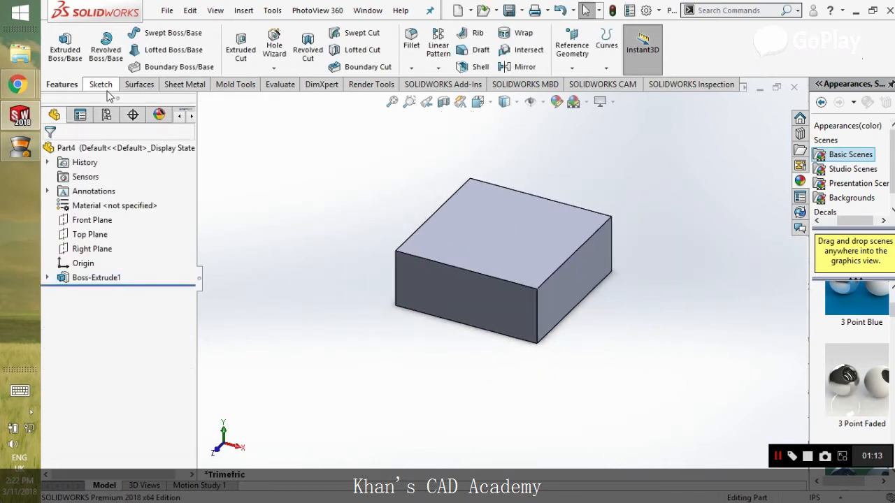
- Start a sketch on the block's top face and draw a circle about 2.4 in in diameter centered on the origin
click(107, 88)
click(63, 49)
click(479, 234)
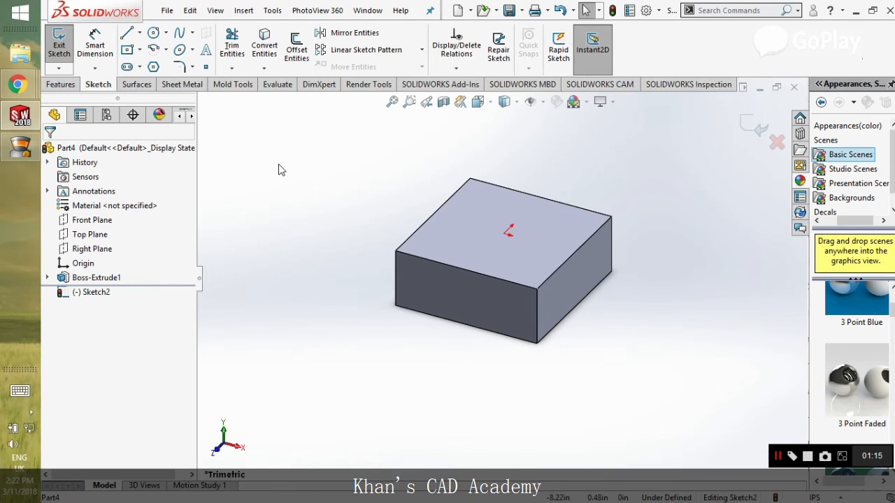
click(153, 32)
click(504, 233)
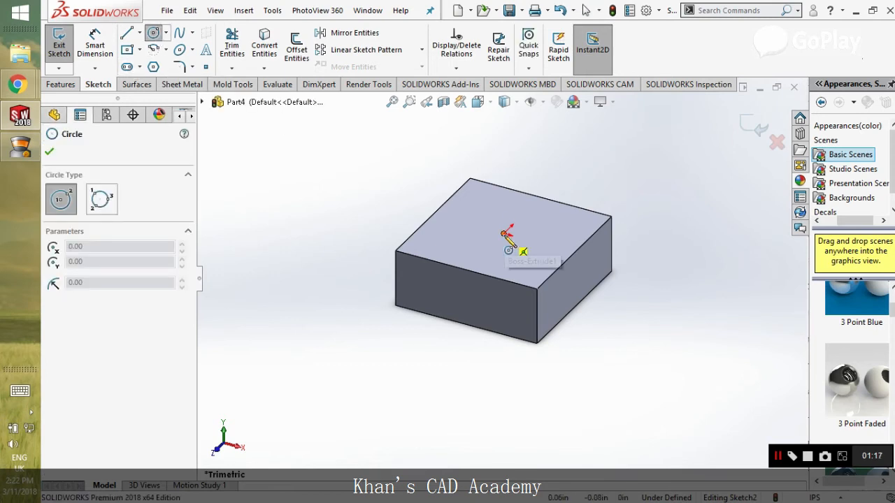
click(534, 247)
- Dimension the circle's diameter to 2 in
click(91, 41)
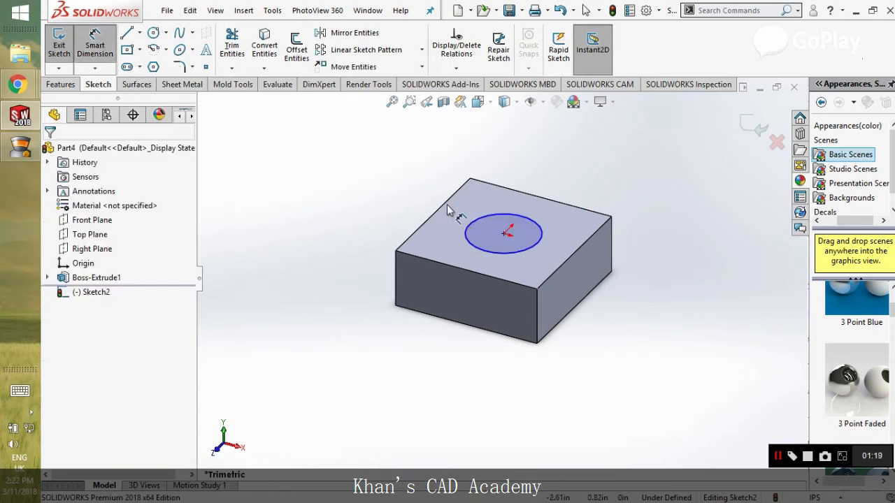
click(471, 228)
click(396, 202)
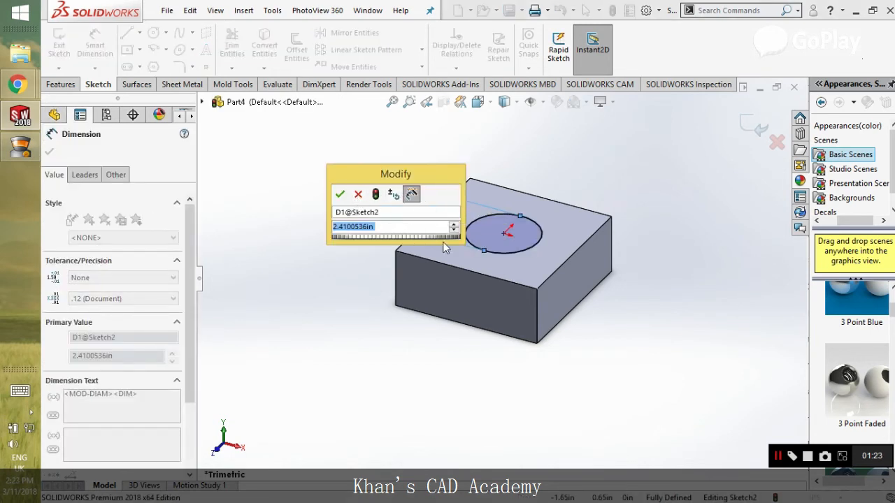
text(2)
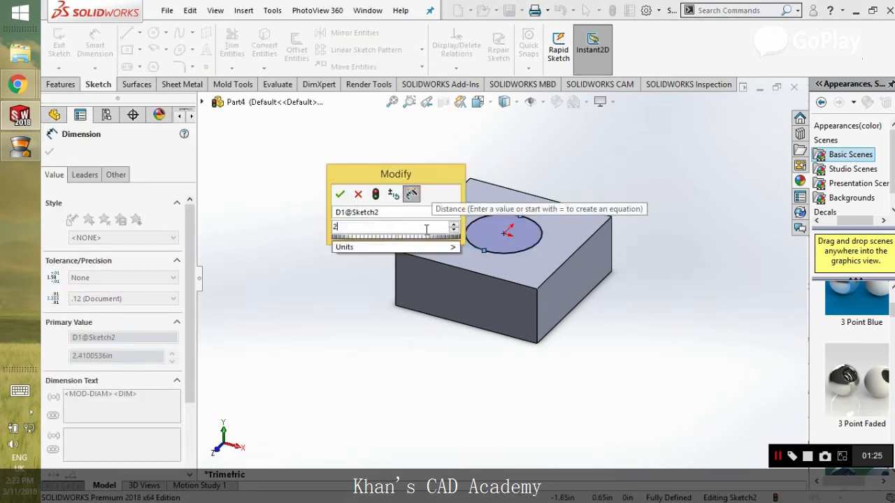
key(Return)
click(49, 152)
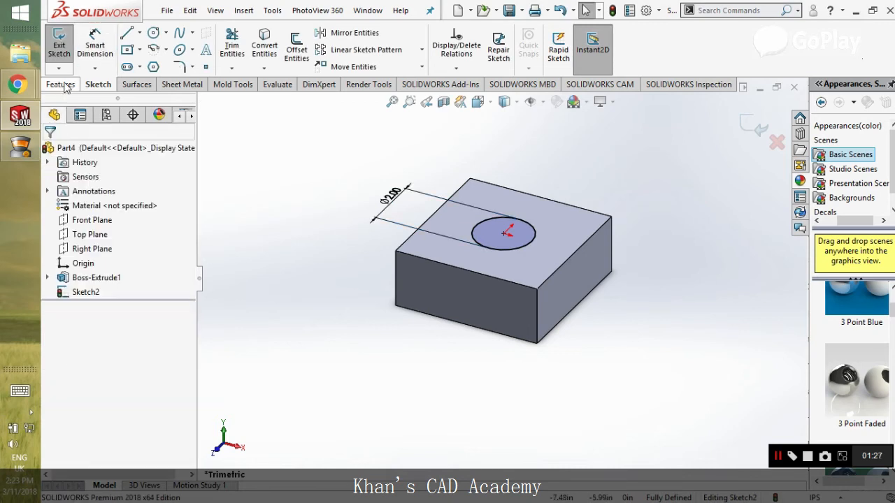
- Cut the circle through the block with Extruded Cut using the Through All end condition
click(60, 84)
click(240, 49)
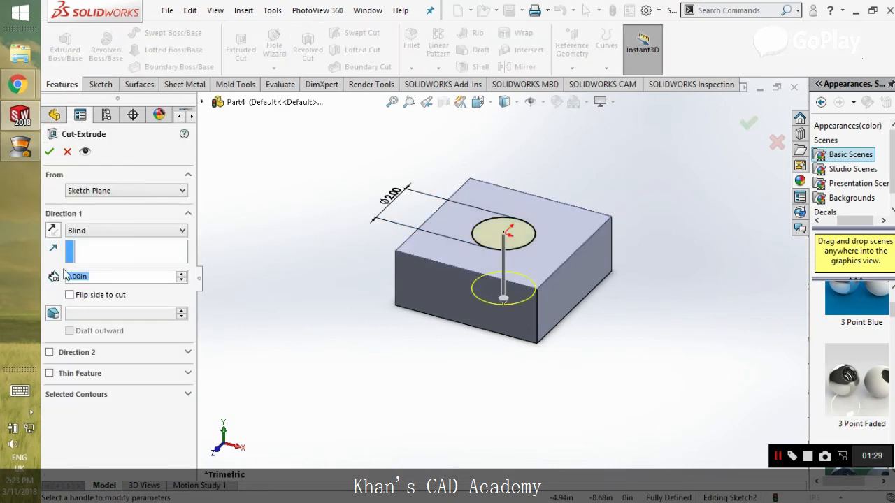
click(122, 230)
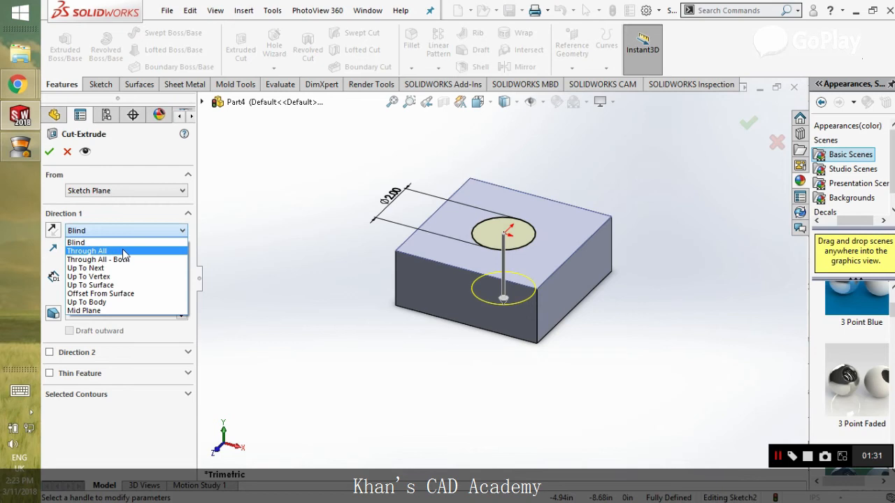
click(87, 251)
click(49, 151)
middle_drag(654, 158, 705, 224)
click(689, 233)
mouse_move(591, 238)
middle_down()
mouse_move(654, 161)
mouse_move(629, 199)
middle_up()
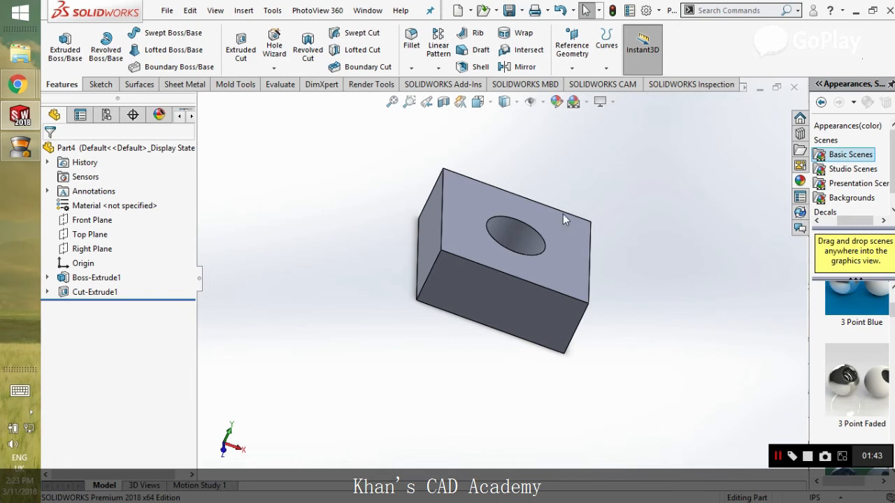
middle_drag(426, 276, 434, 297)
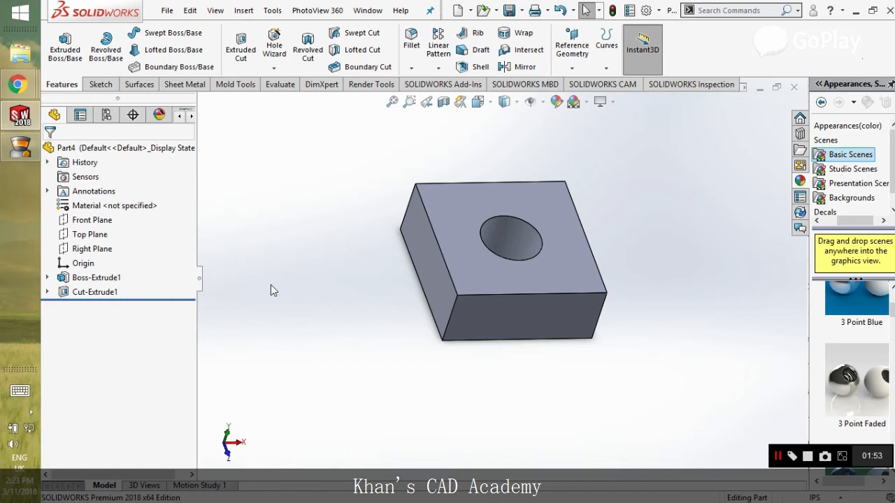
middle_drag(497, 277, 408, 225)
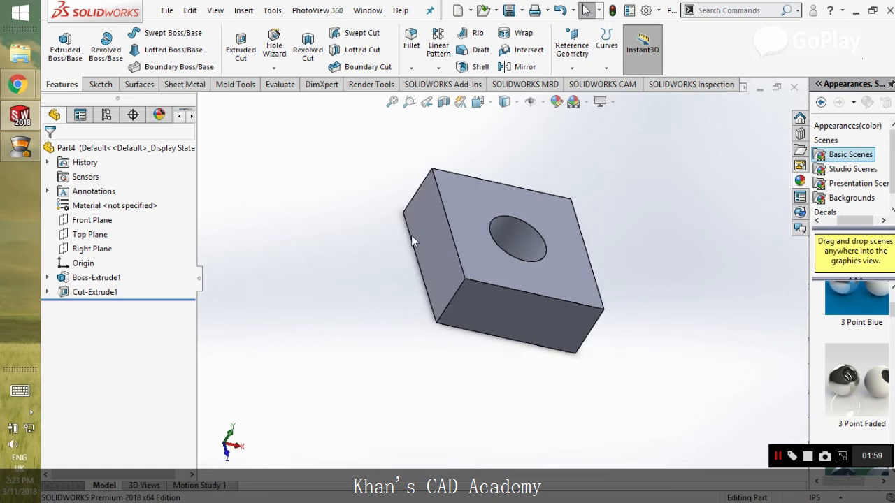
middle_drag(407, 266, 389, 182)
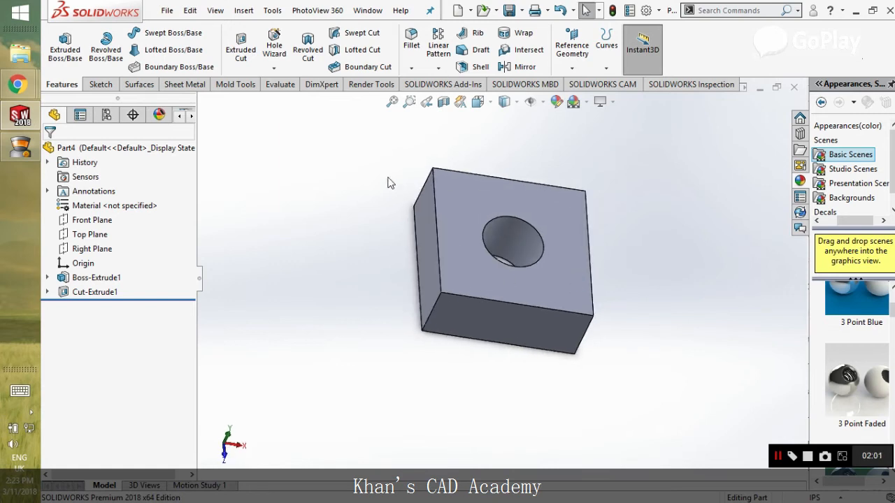
middle_drag(457, 283, 434, 308)
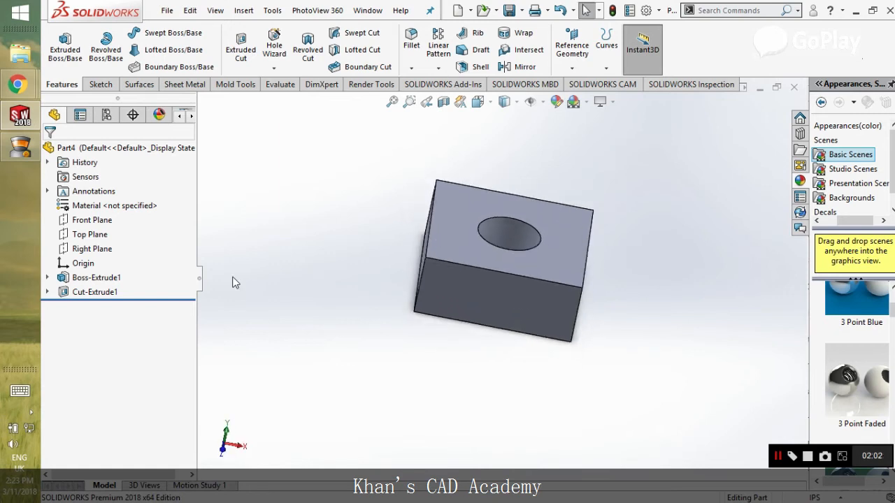
- Open the block's base sketch, Sketch1, for editing
click(46, 277)
click(94, 293)
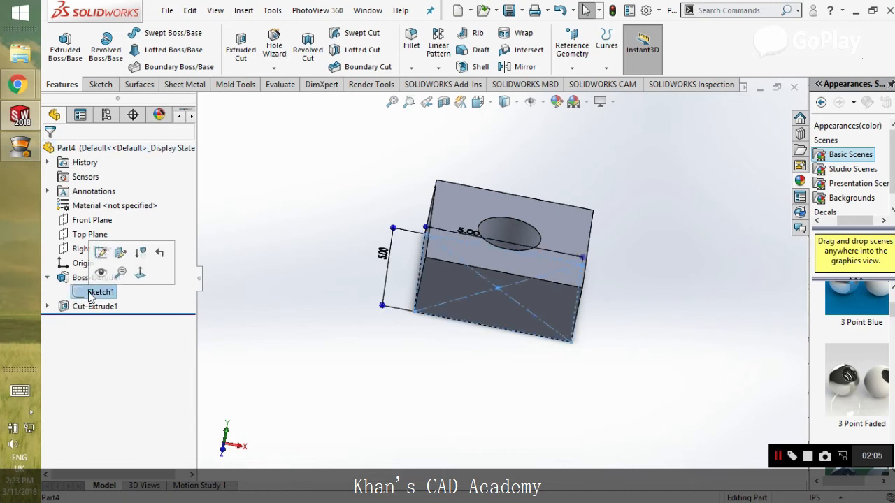
right_click(90, 293)
click(100, 252)
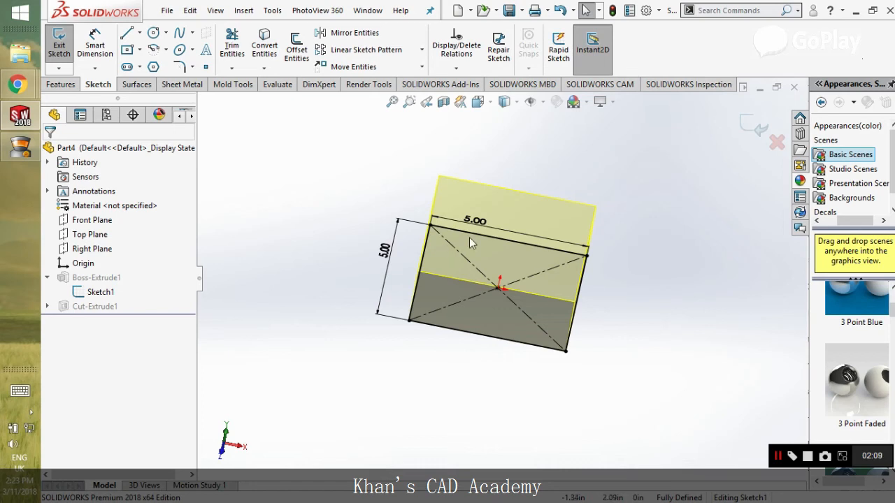
middle_drag(411, 264, 408, 250)
- Copy the dimension name D1@Sketch1 from the square's height dimension and close the base sketch
click(386, 256)
click(394, 274)
click(388, 292)
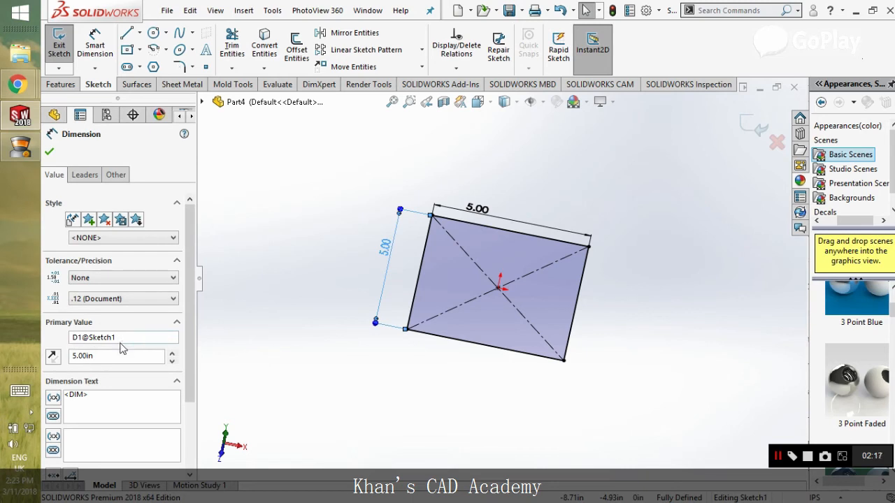
drag(126, 337, 70, 338)
right_click(123, 344)
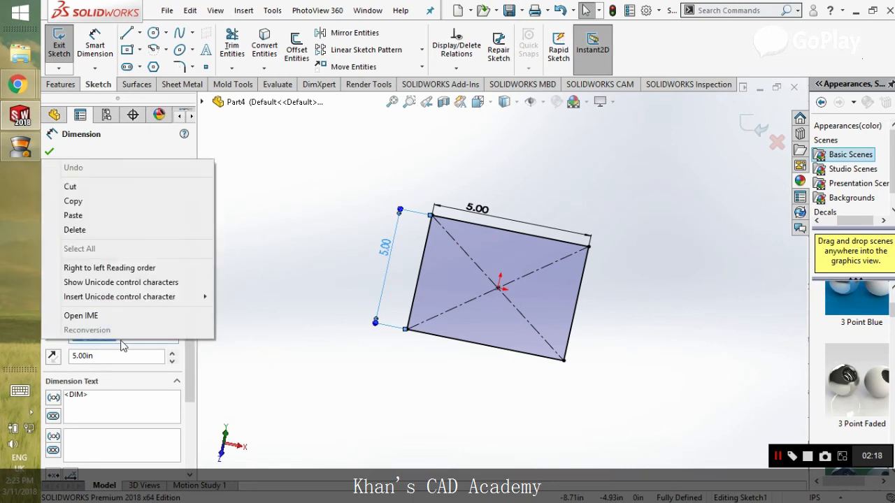
click(90, 203)
click(49, 152)
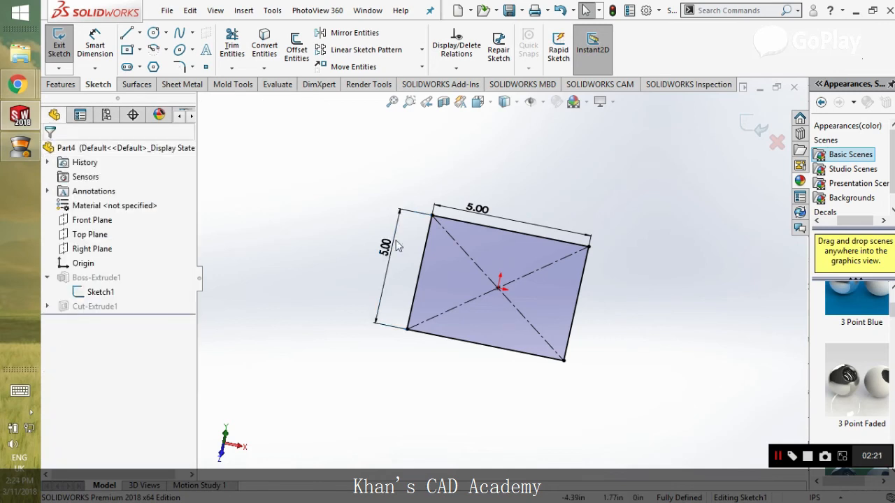
click(757, 126)
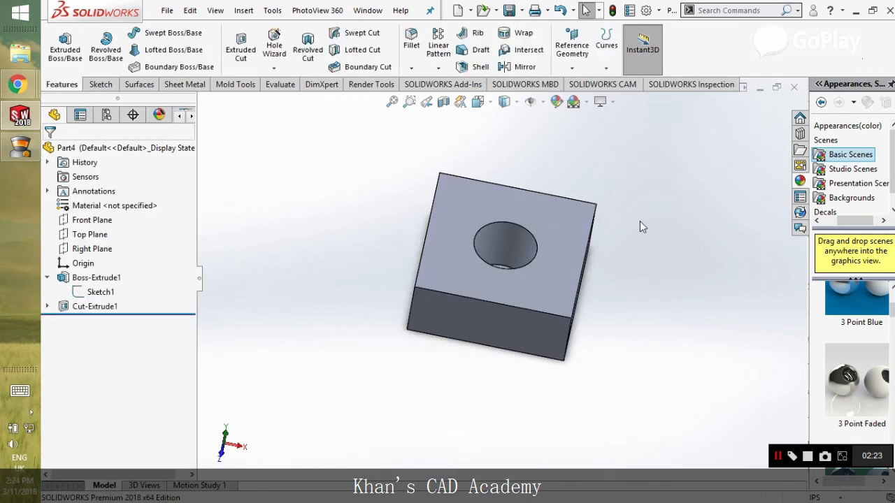
- Open the hole's sketch, Sketch2, under the cut feature for editing
click(47, 307)
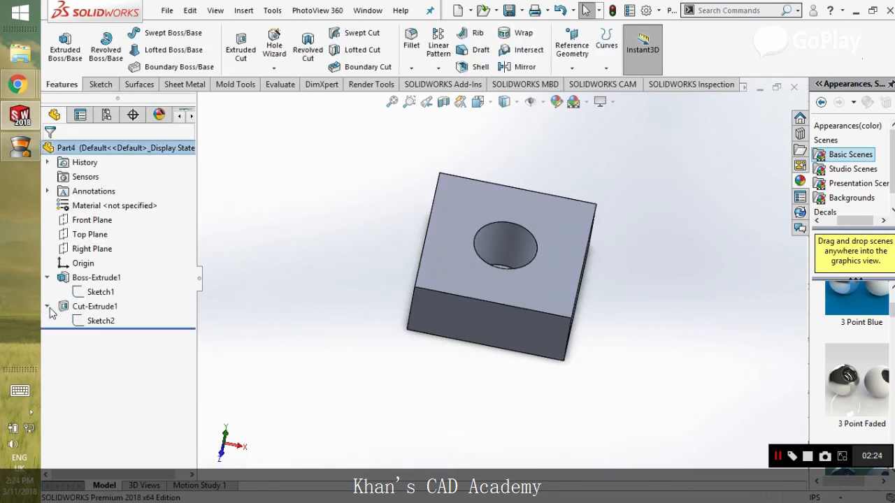
click(99, 321)
right_click(99, 323)
click(106, 269)
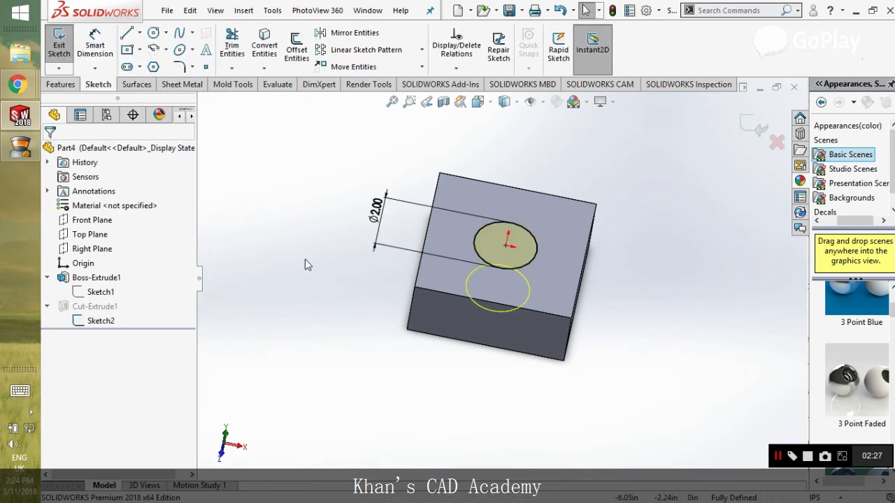
- Delete the existing diameter dimension from the hole's circle
click(376, 239)
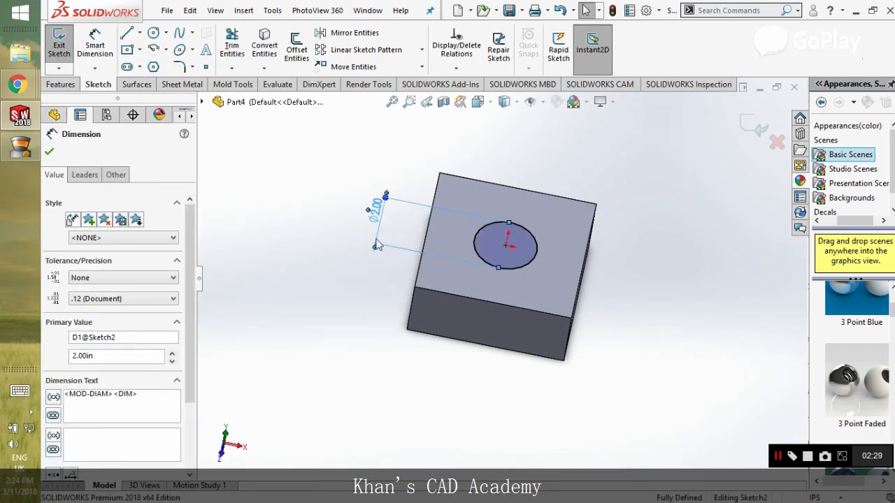
click(49, 151)
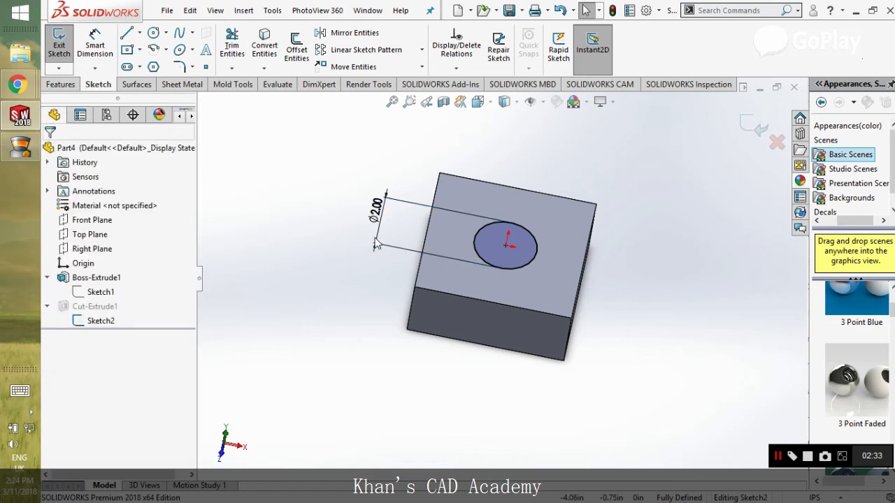
click(376, 241)
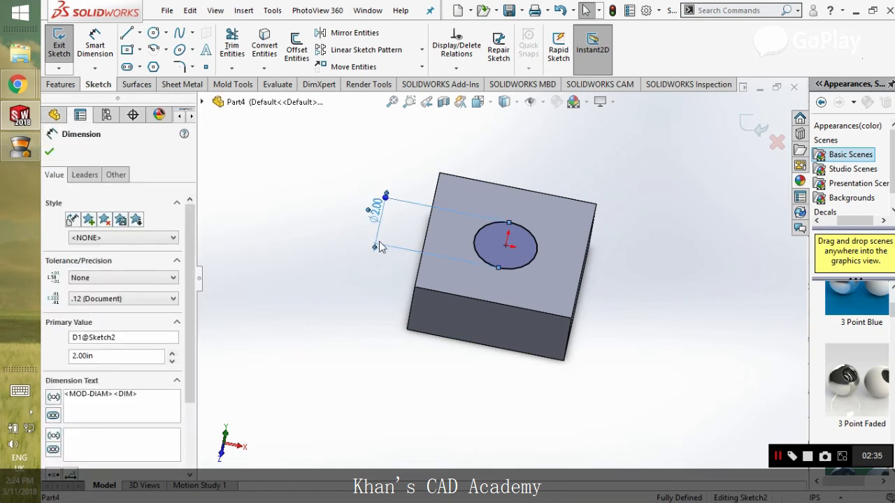
click(350, 260)
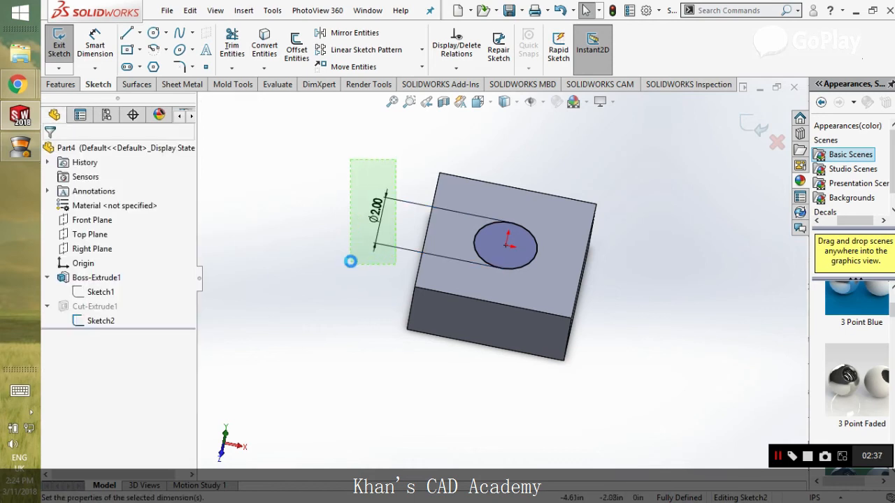
click(351, 260)
key(Delete)
- Add a new Smart Dimension to the circle's diameter and place it beside the block
click(94, 44)
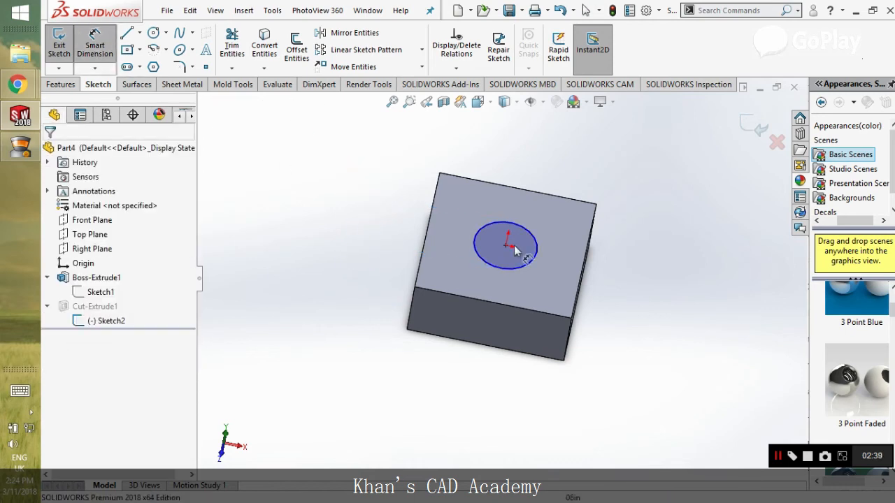
click(524, 265)
click(370, 246)
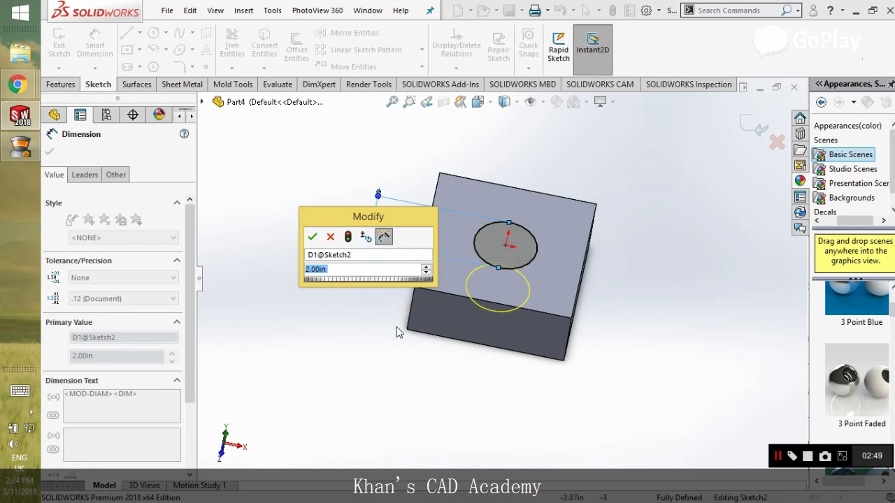
- Define the circle's diameter with the equation ="D1@Sketch1"/2in and accept the dimension
click(331, 269)
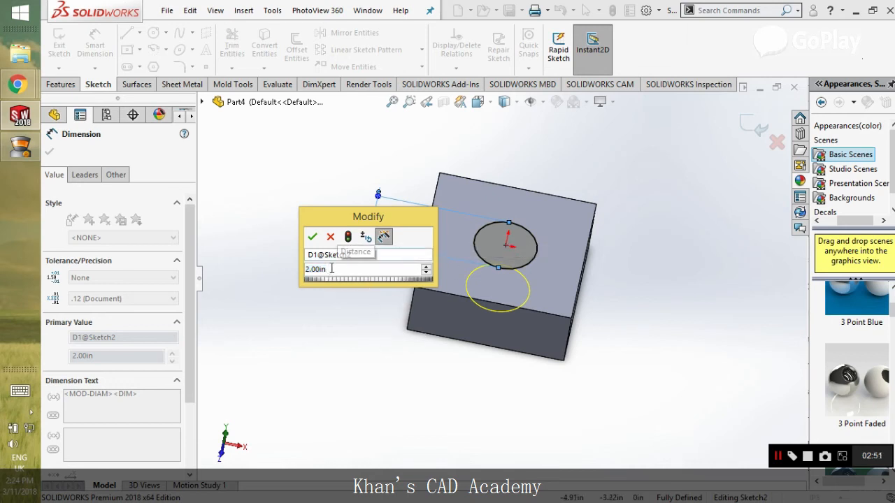
key(BackSpace)
key(BackSpace)
key(BackSpace)
key(BackSpace)
key(BackSpace)
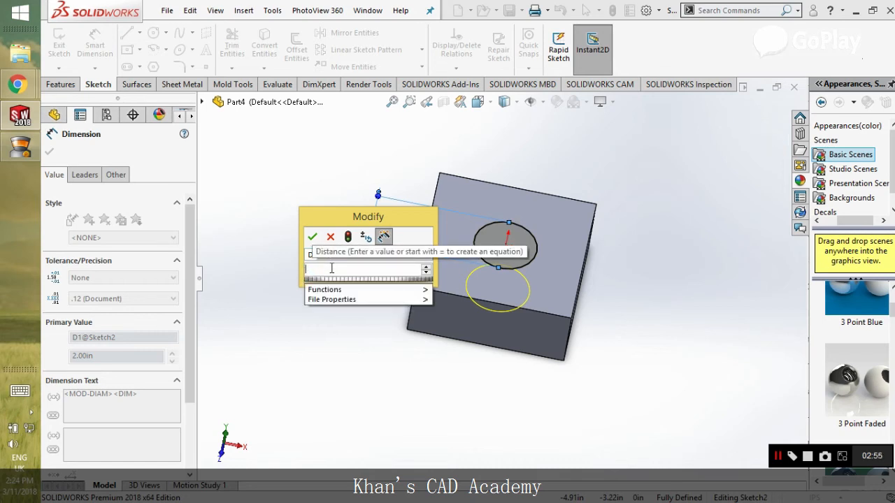
text(=)
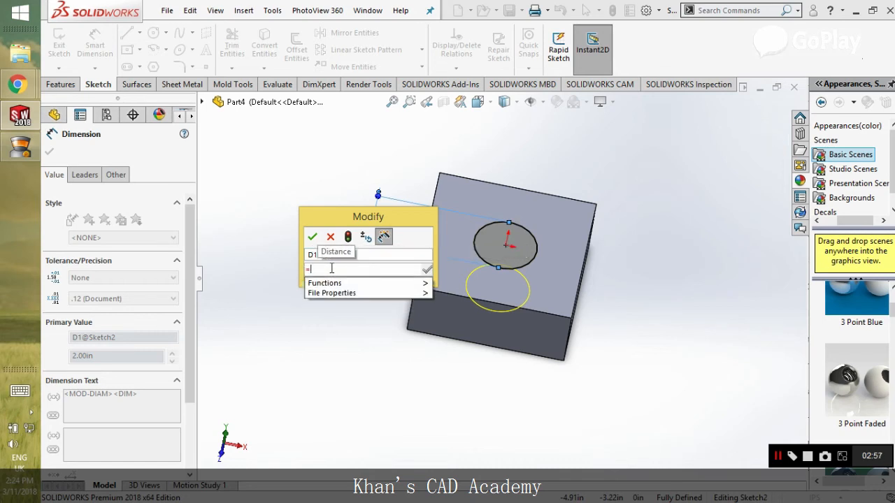
text(")
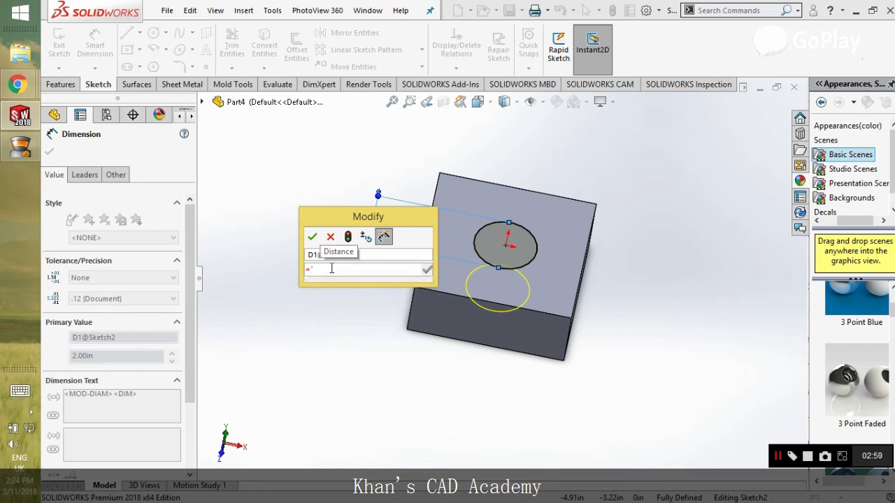
text(D1@Sketch1)
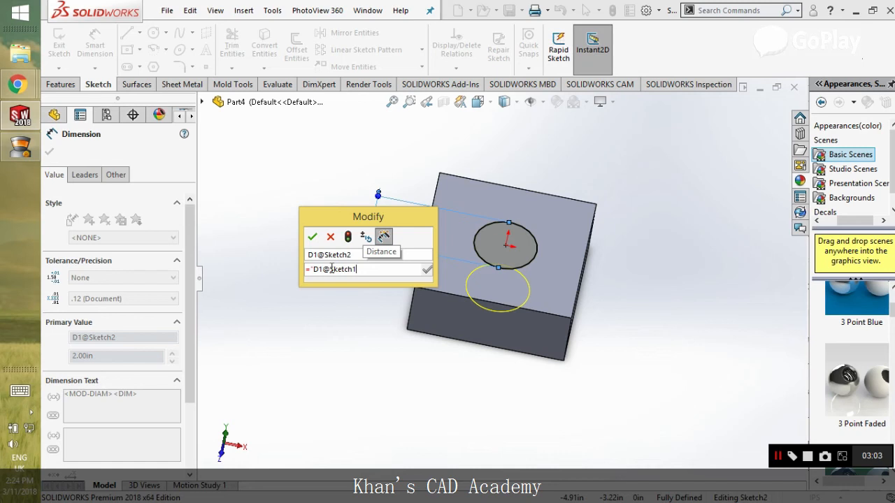
text(")
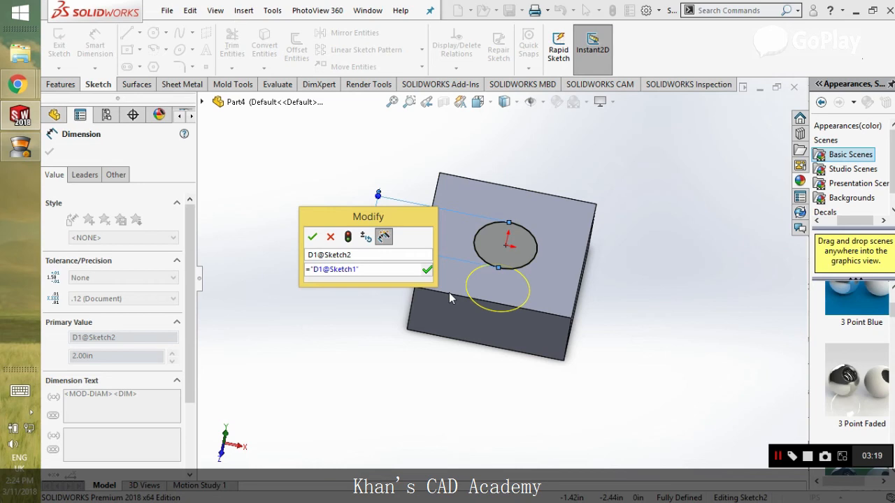
text(/2)
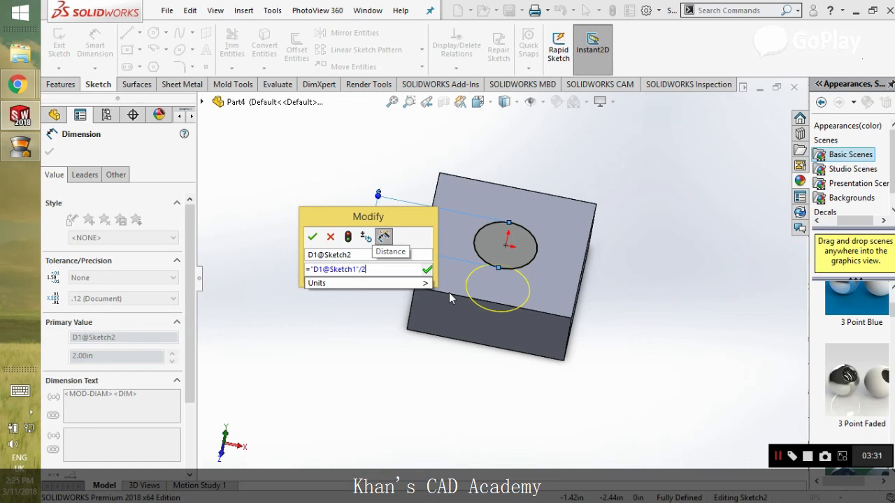
mouse_move(379, 287)
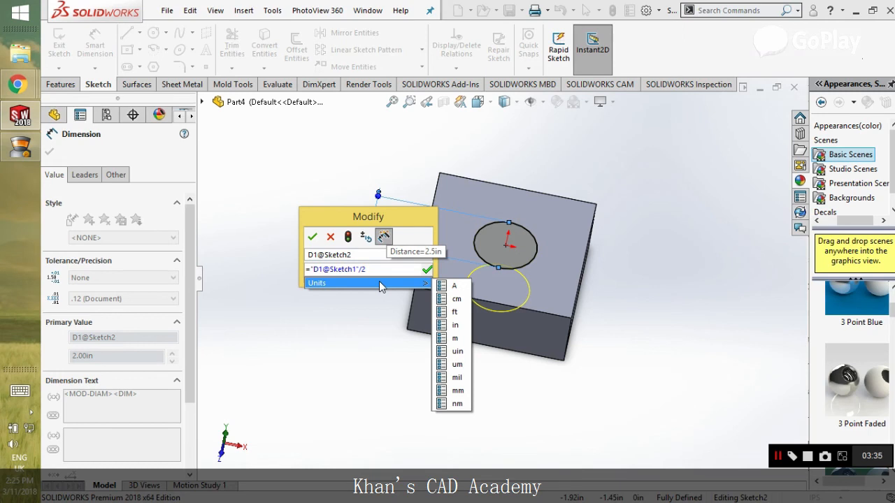
click(455, 326)
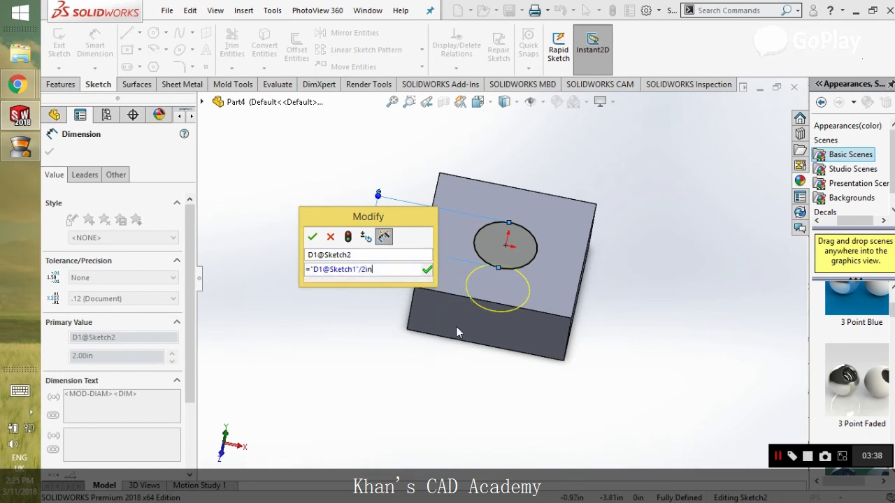
click(313, 238)
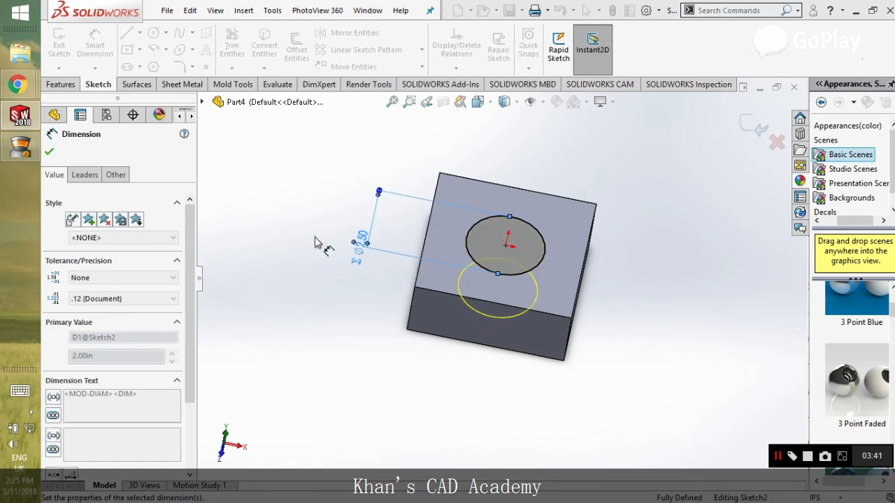
middle_drag(347, 251, 355, 269)
click(48, 152)
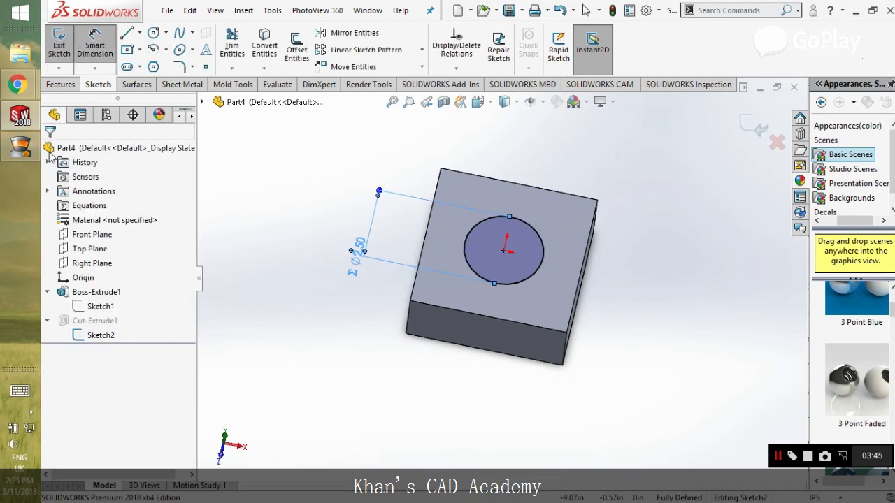
- Exit the hole's sketch and add a DimXpert location dimension along the block's side edge
mouse_move(338, 286)
middle_down()
mouse_move(351, 241)
mouse_move(364, 234)
middle_up()
click(105, 86)
click(94, 42)
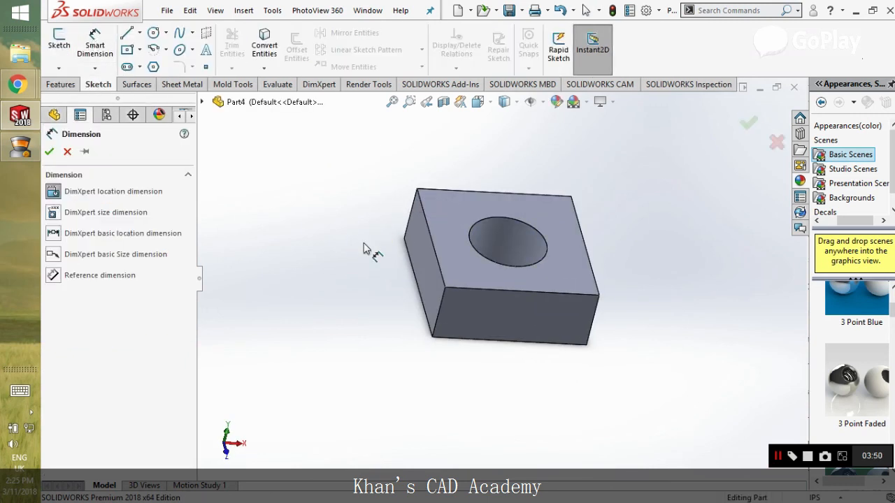
click(425, 315)
click(383, 327)
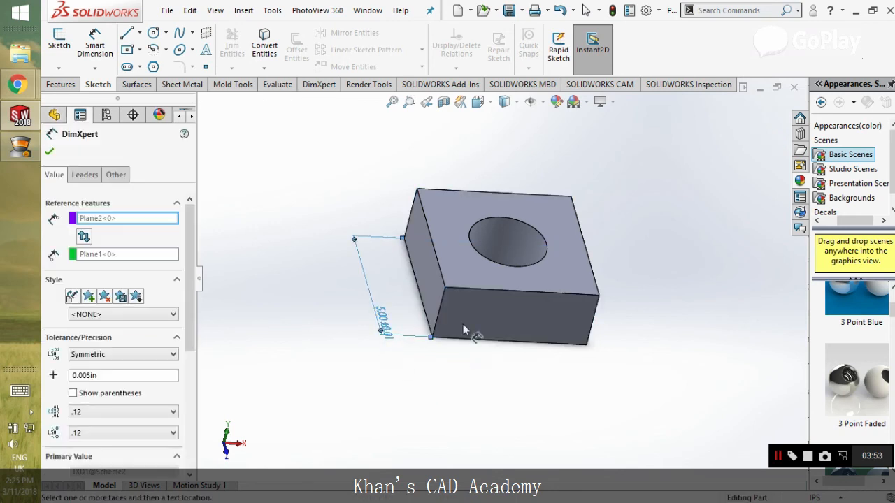
- Add a DimXpert location dimension from the block's side face to the hole and finish dimensioning
middle_drag(514, 243, 505, 264)
click(494, 276)
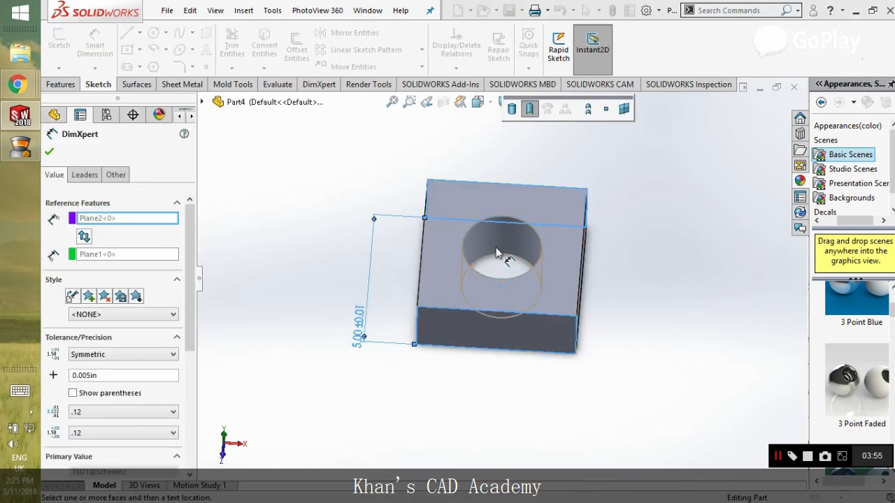
click(322, 287)
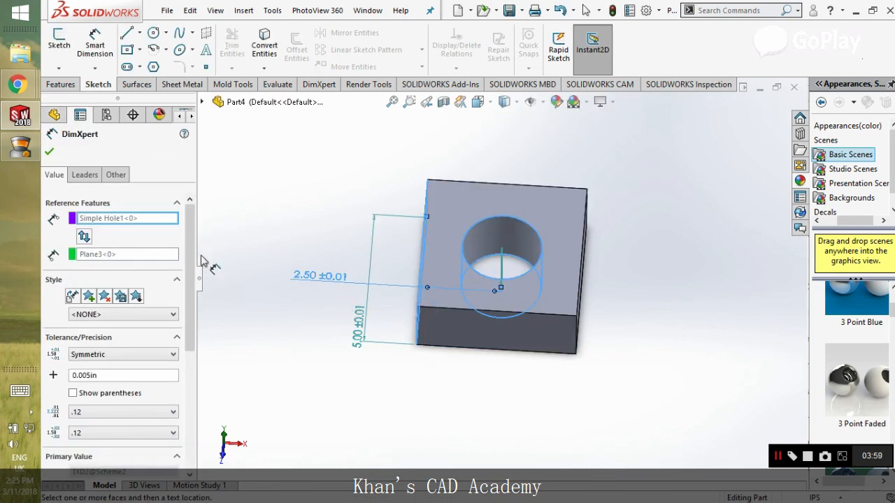
click(49, 153)
middle_drag(396, 344, 403, 313)
click(221, 327)
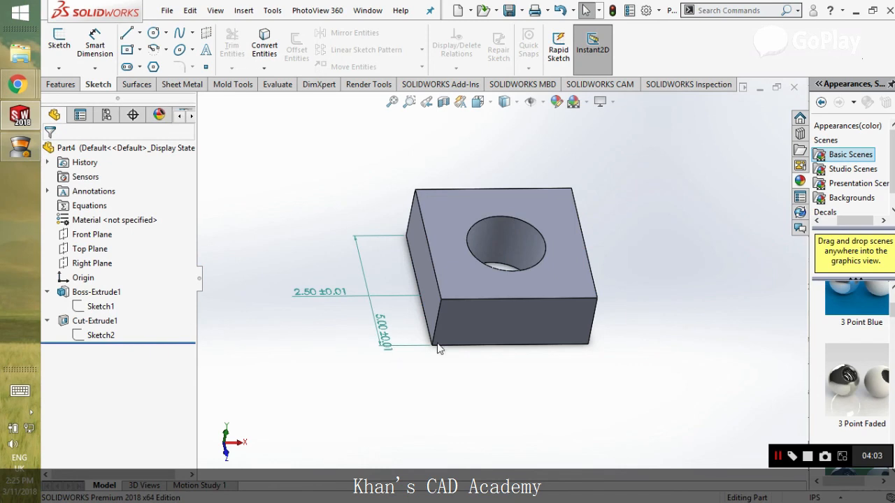
- Open the block's base sketch, Sketch1, for editing and set the square's width to 10 in
right_click(101, 306)
click(105, 266)
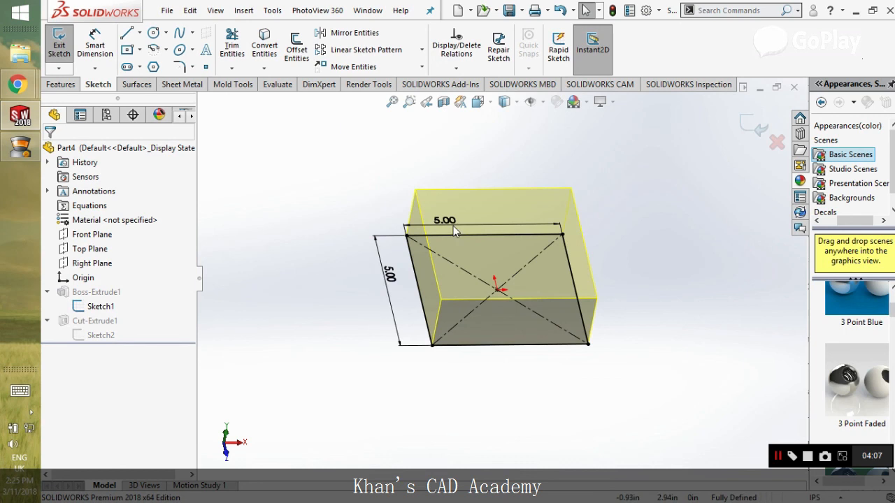
double_click(450, 224)
text(10)
key(Return)
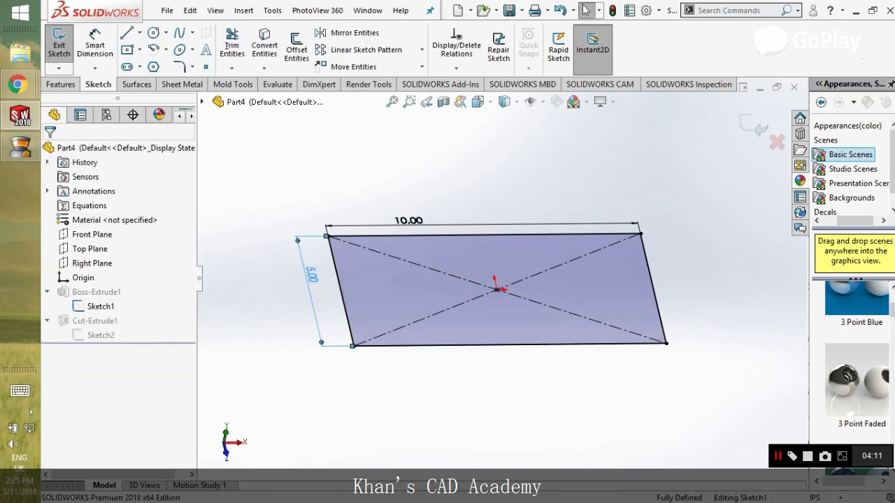
- Set the square's height to 10 in and exit the base sketch to rebuild the part
double_click(315, 278)
text(10)
key(Return)
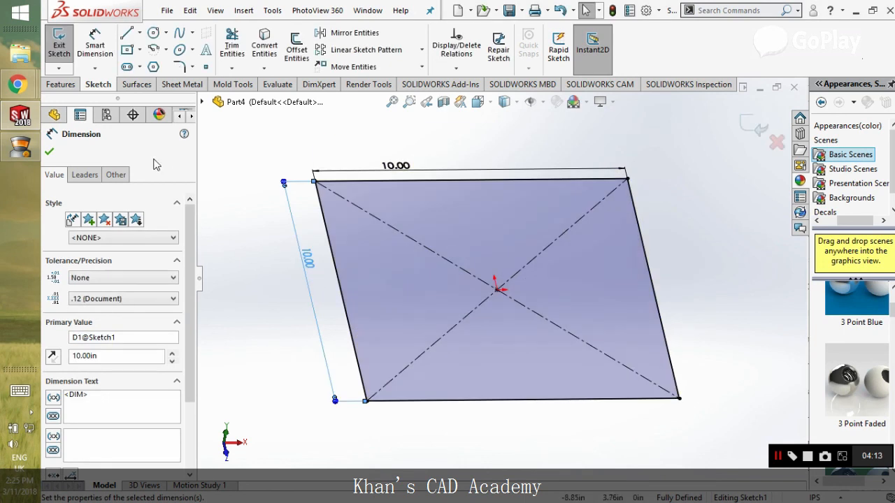
click(49, 152)
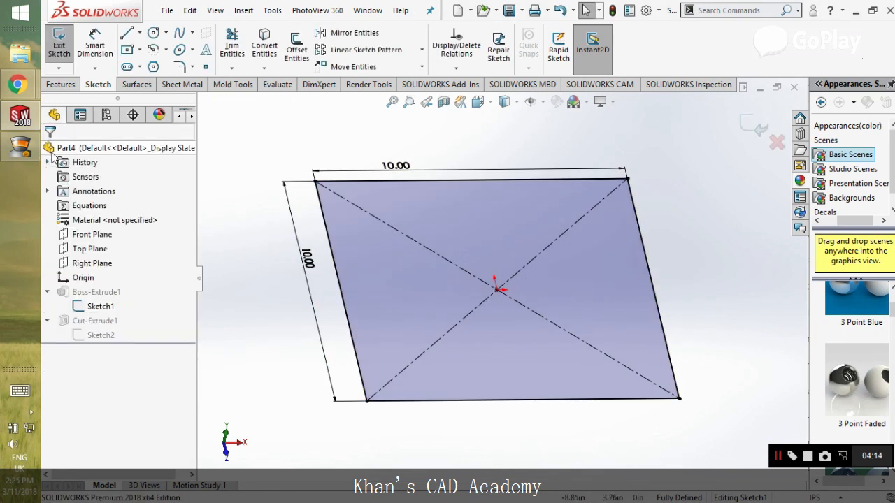
click(752, 124)
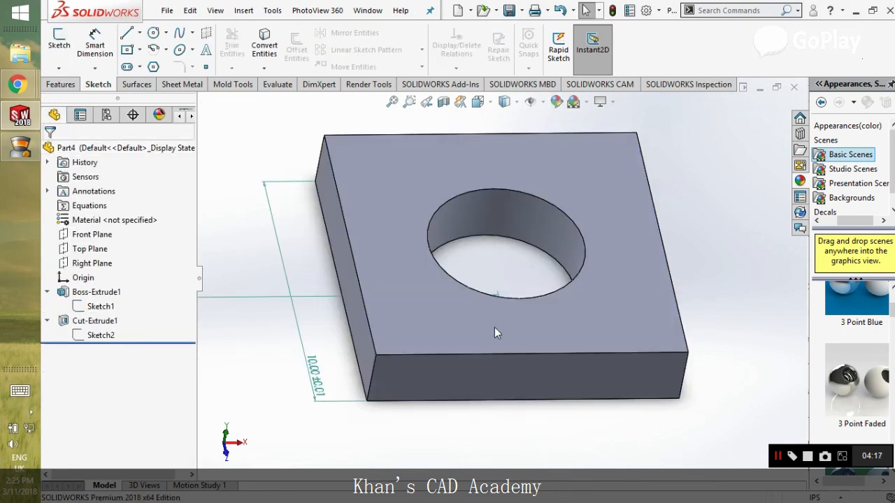
scroll(494, 327, down, 4)
scroll(394, 286, up, 6)
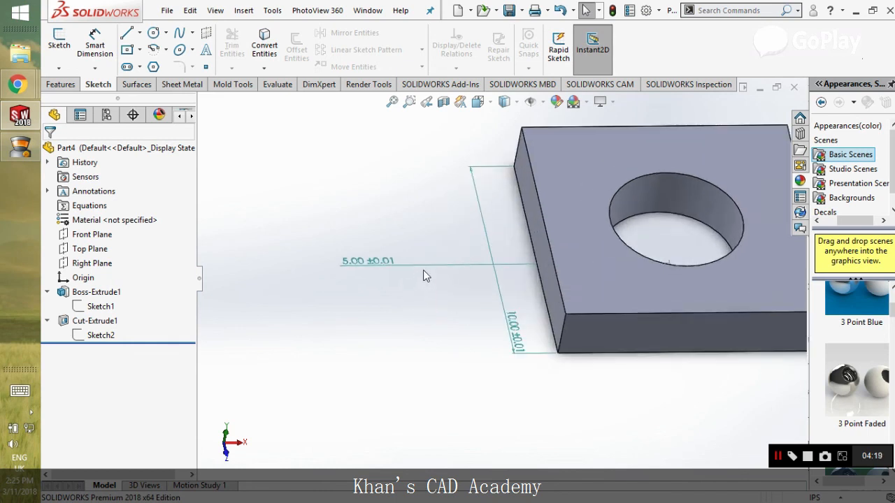
drag(425, 226, 350, 311)
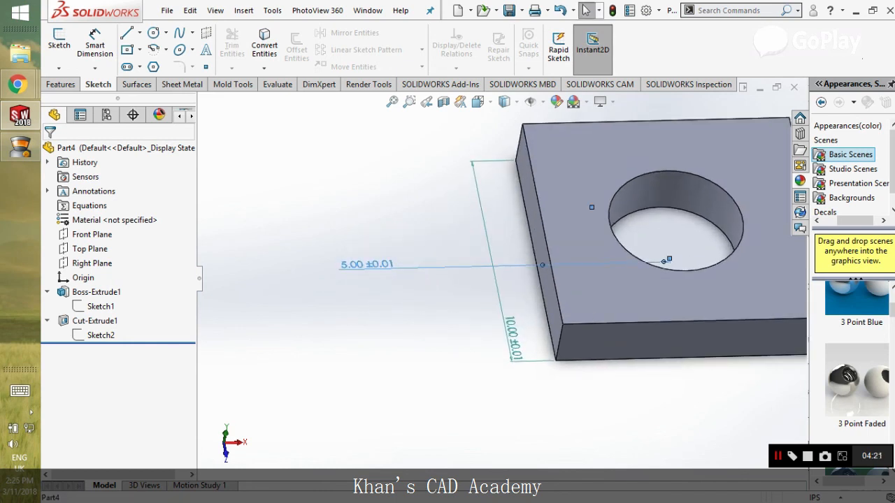
click(416, 335)
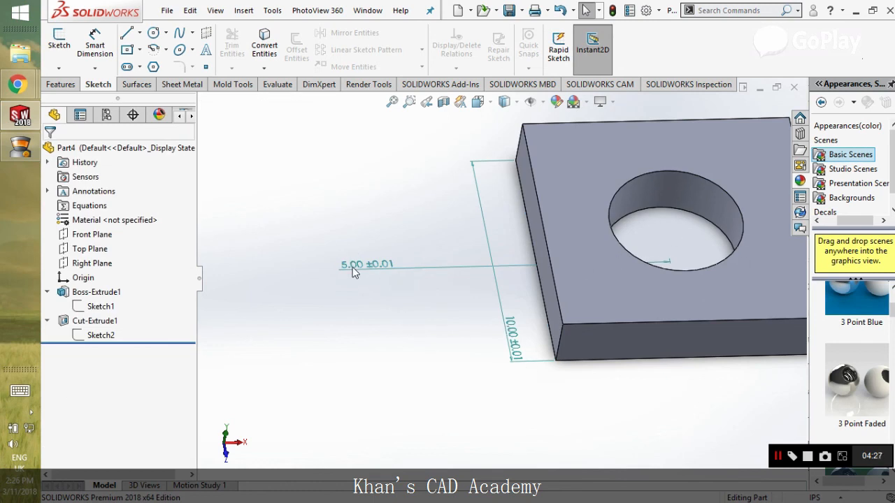
key(z)
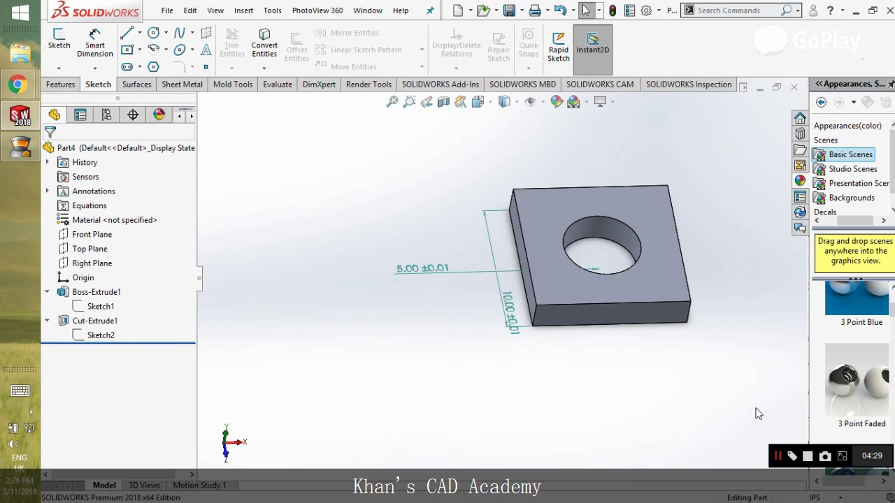